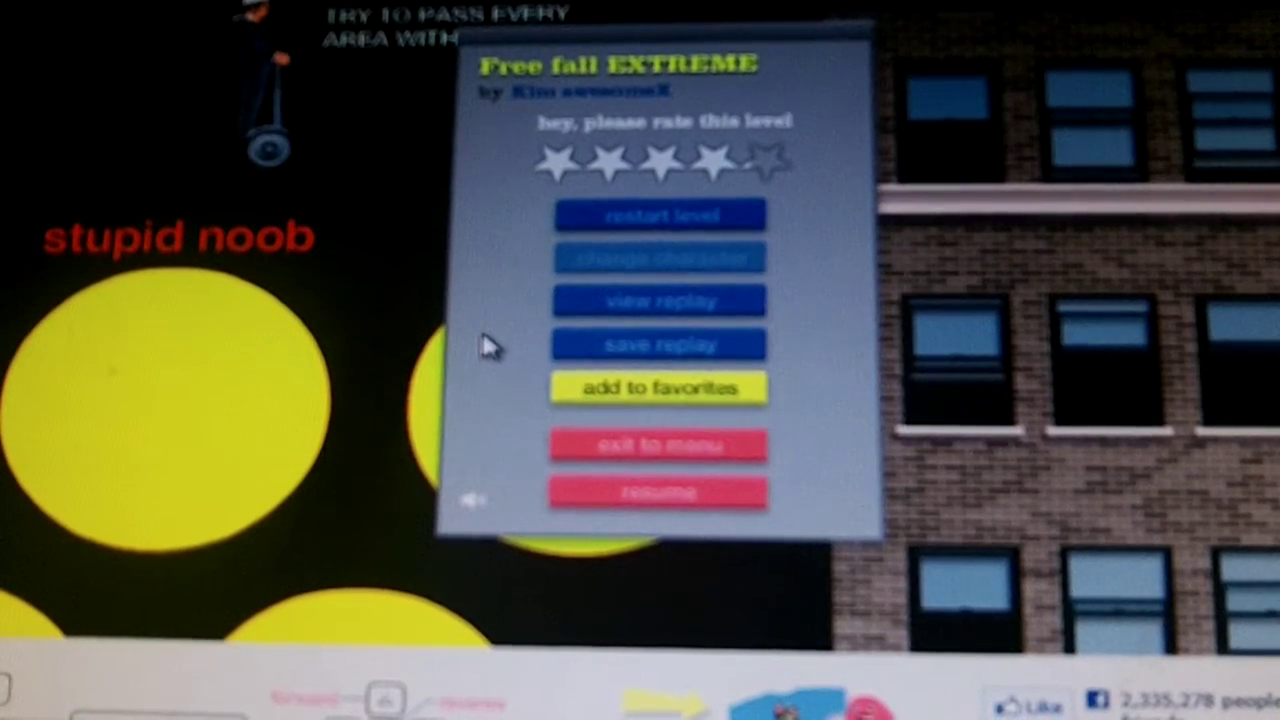
# - Unpause Free fall EXTREME so the ragdoll keeps falling past the green bars
pyautogui.press('space')
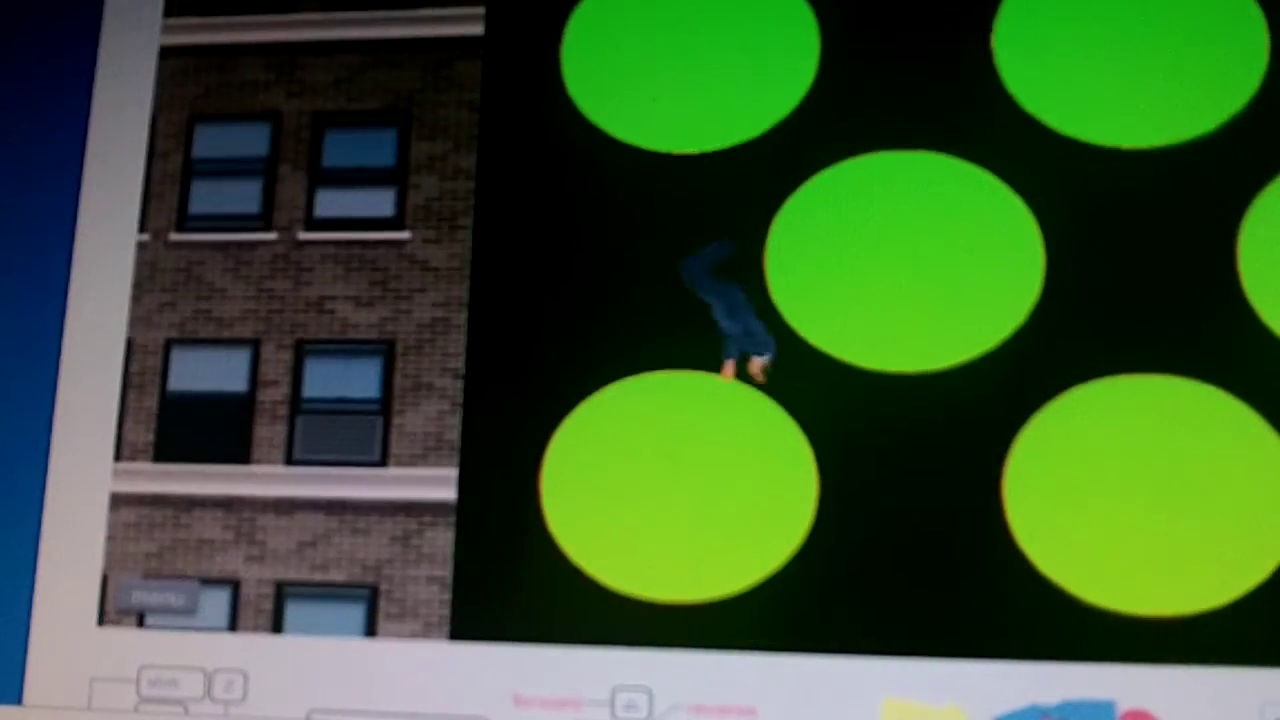
# - Bring up the window's system options menu at the Free fall EXTREME finish
pyautogui.hotkey('alt', 'space')
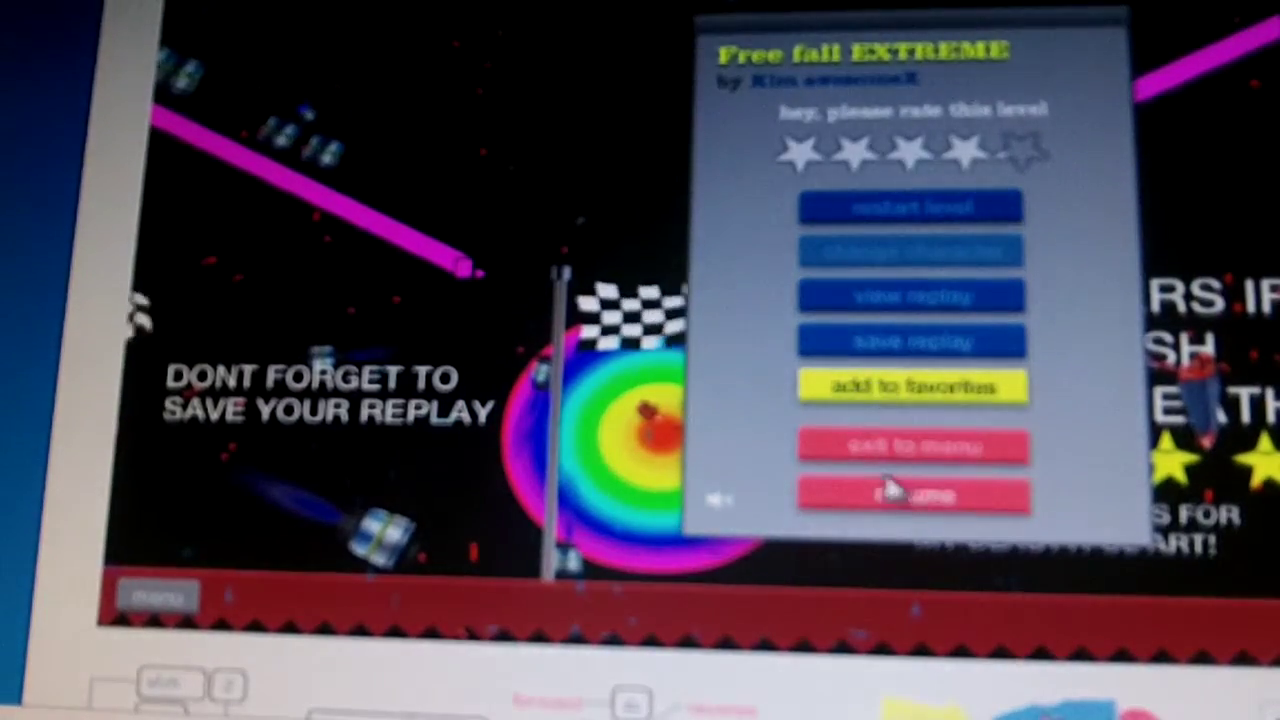
# - Leave Free fall EXTREME for the level browser to start another level
pyautogui.click(858, 458)
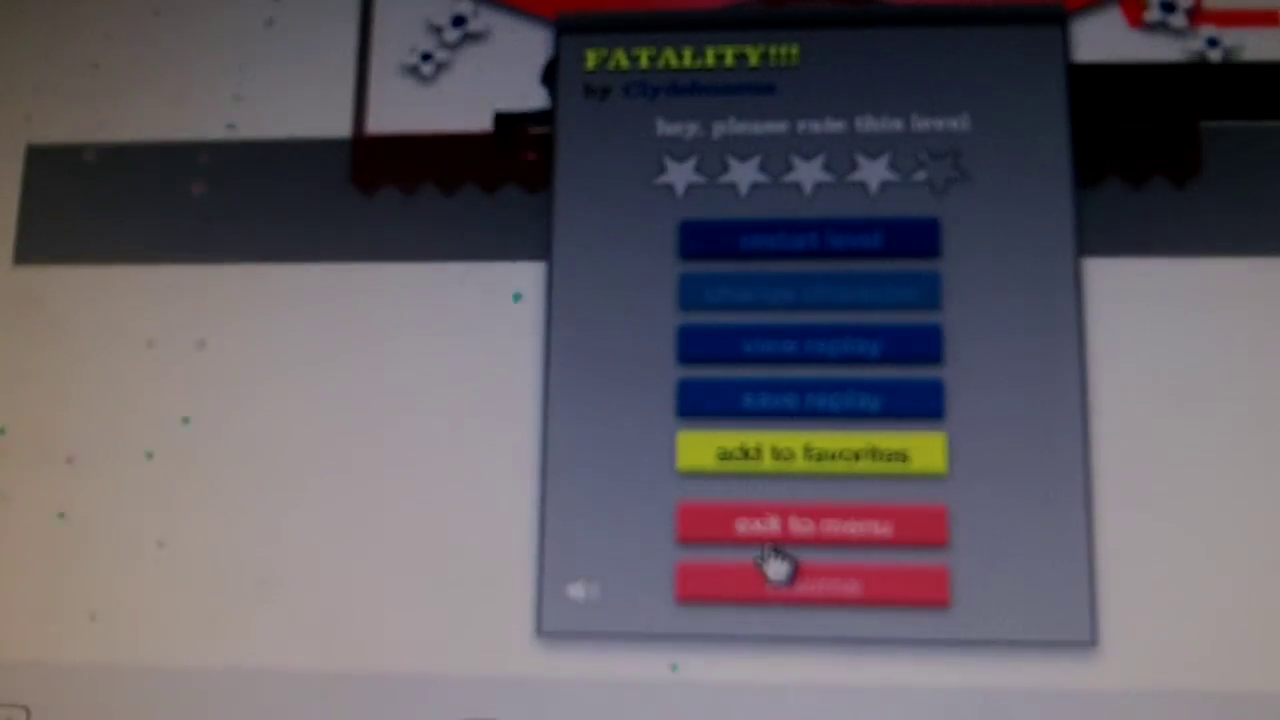
# - Exit the finished Crash level back to the user-made level browser
pyautogui.click(777, 540)
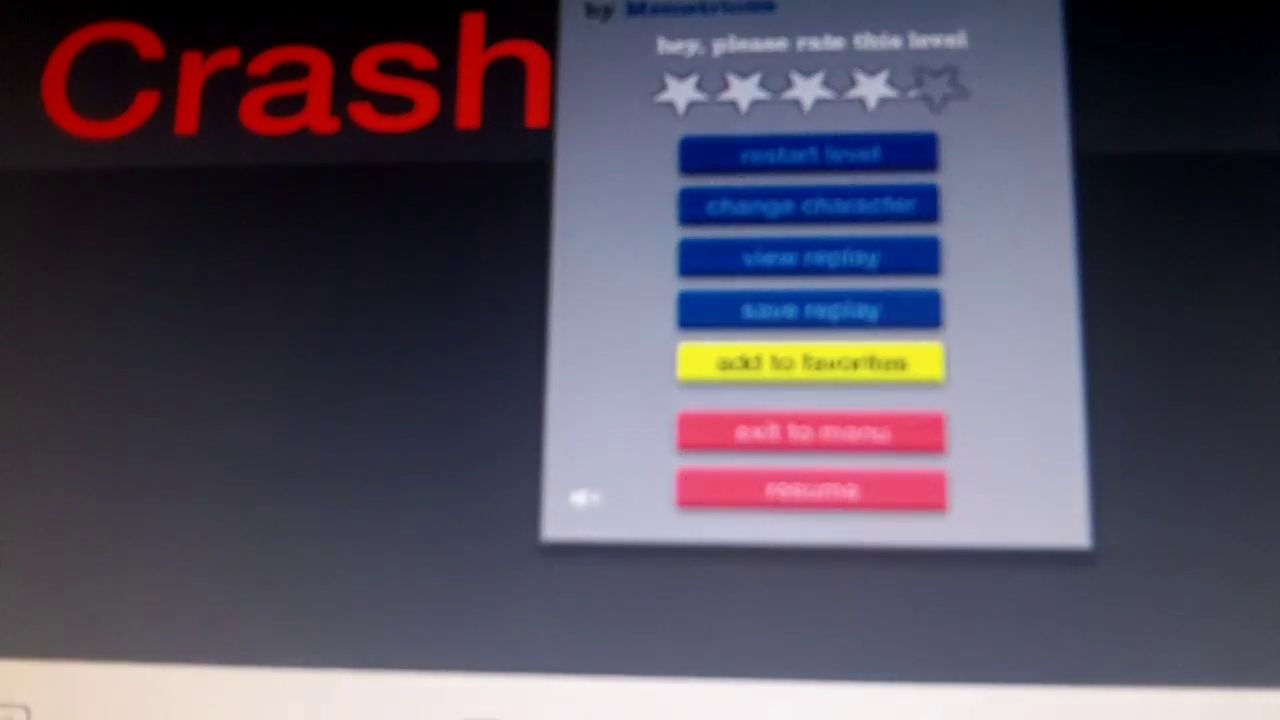
# - Return to the level browser and expand the Bloody CUBE level's details
pyautogui.click(808, 445)
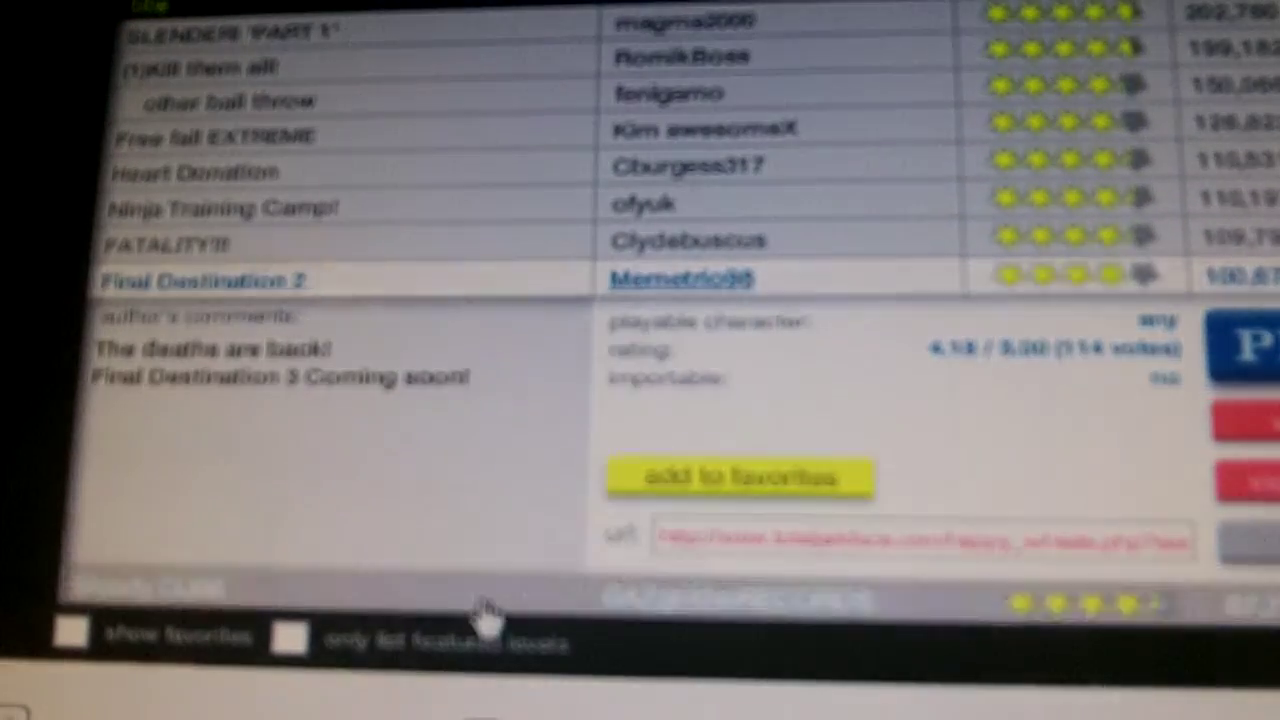
pyautogui.click(485, 605)
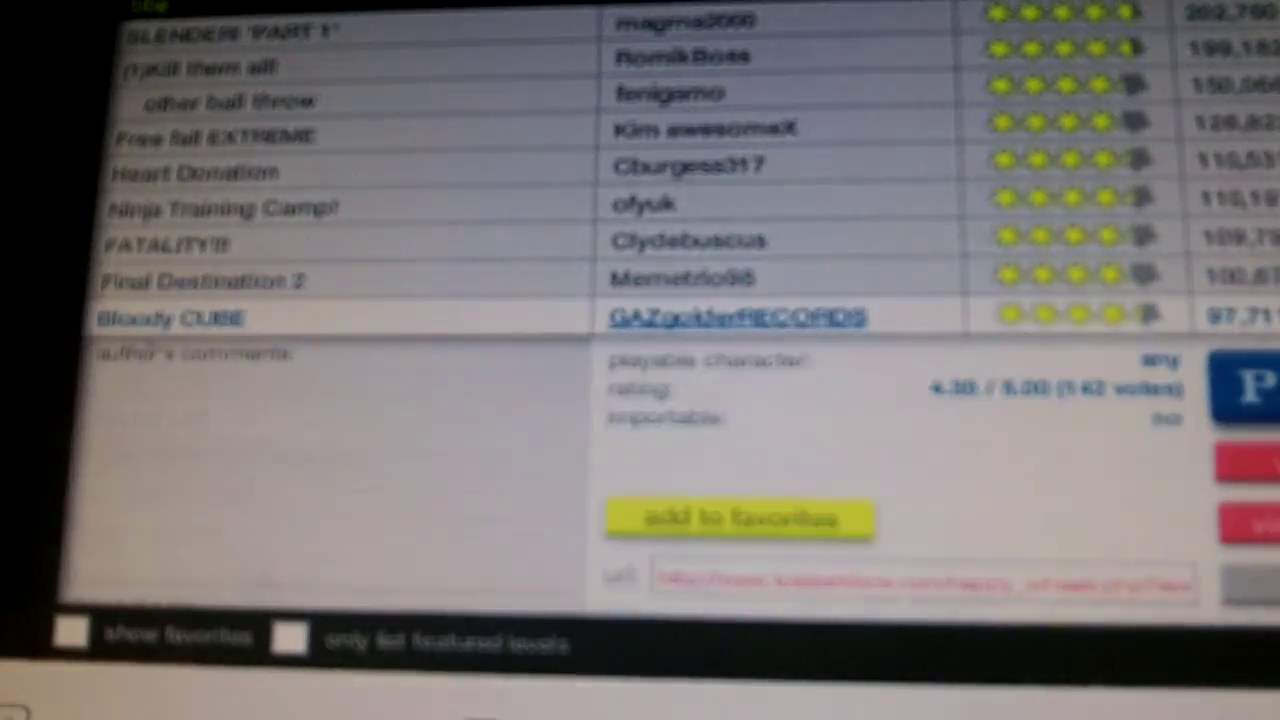
pyautogui.scroll(-3, 485, 605)
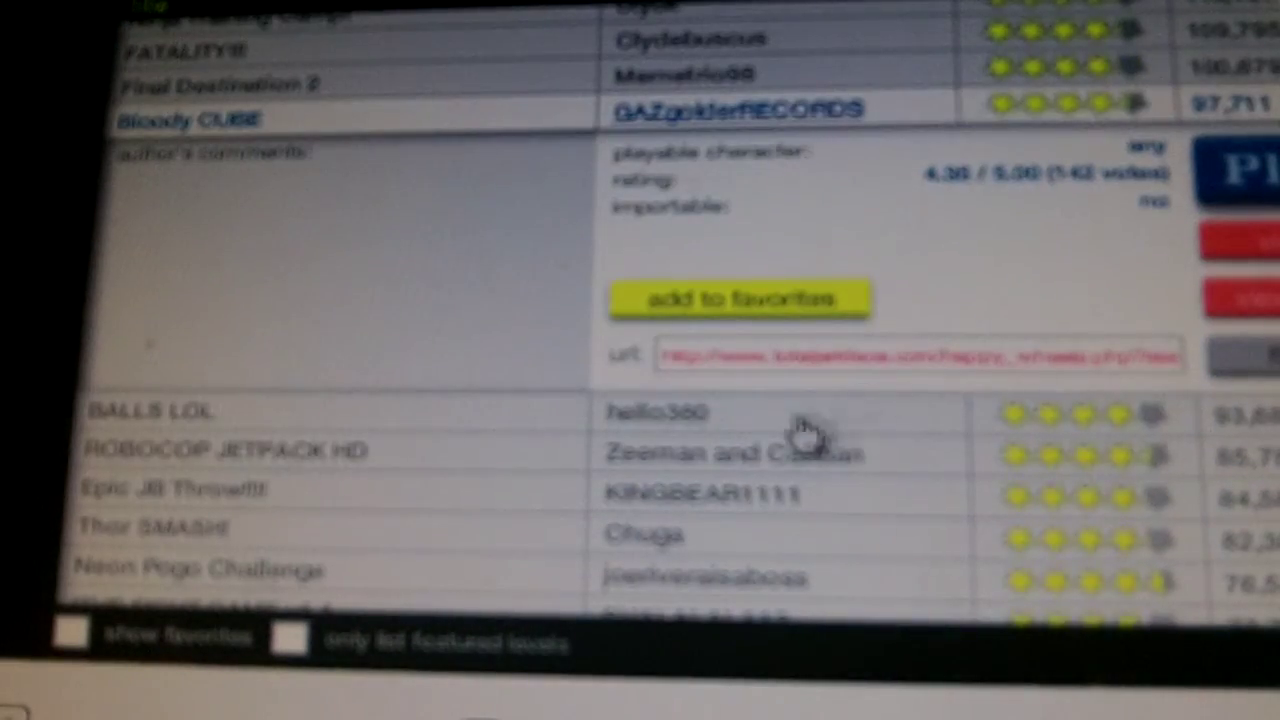